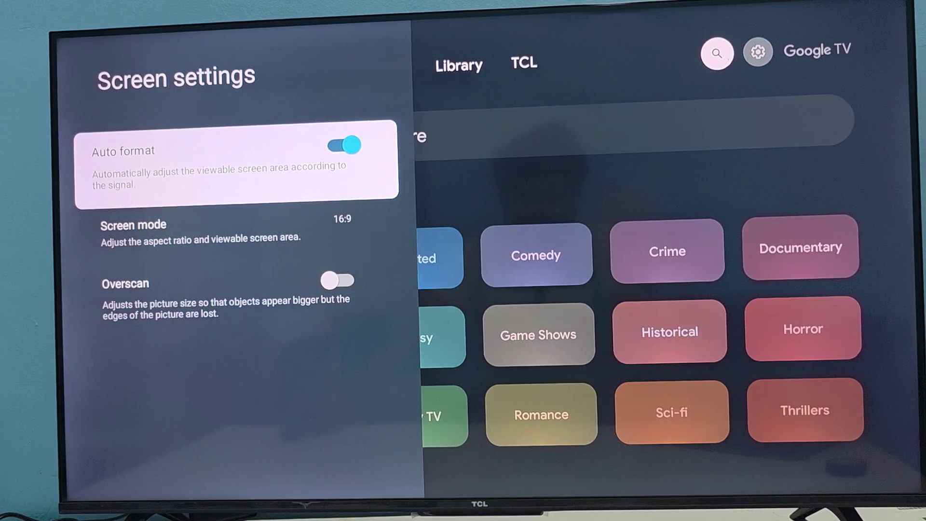
# Step: Close Screen settings and return to the For you home screen banner
pyautogui.press('Escape')
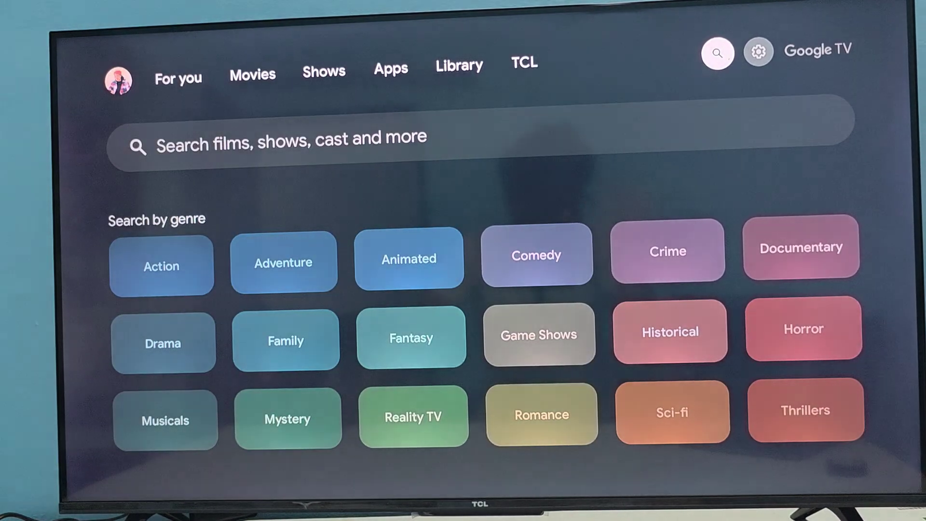
pyautogui.press('Escape')
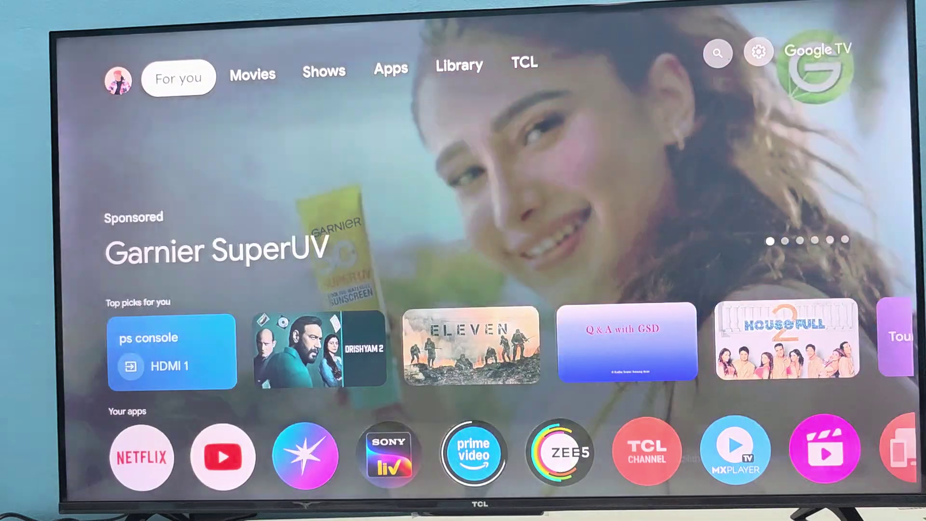
pyautogui.press('Down')
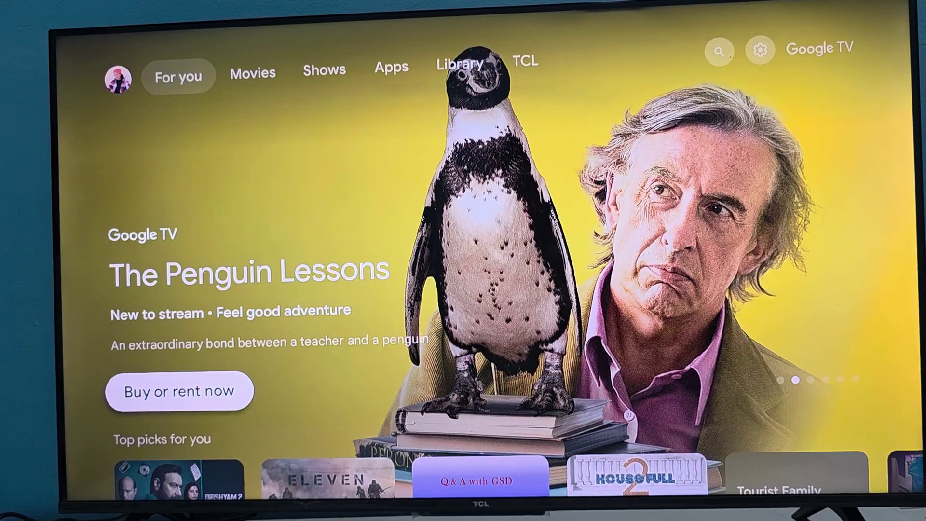
pyautogui.press('Right')
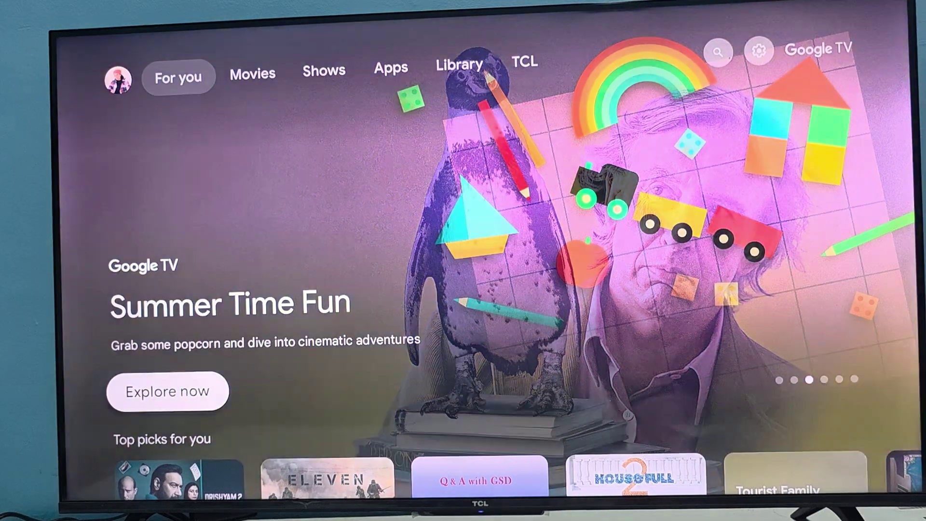
# Step: Bring up the quick settings panel from the gear icon in the top bar
pyautogui.press('Right')
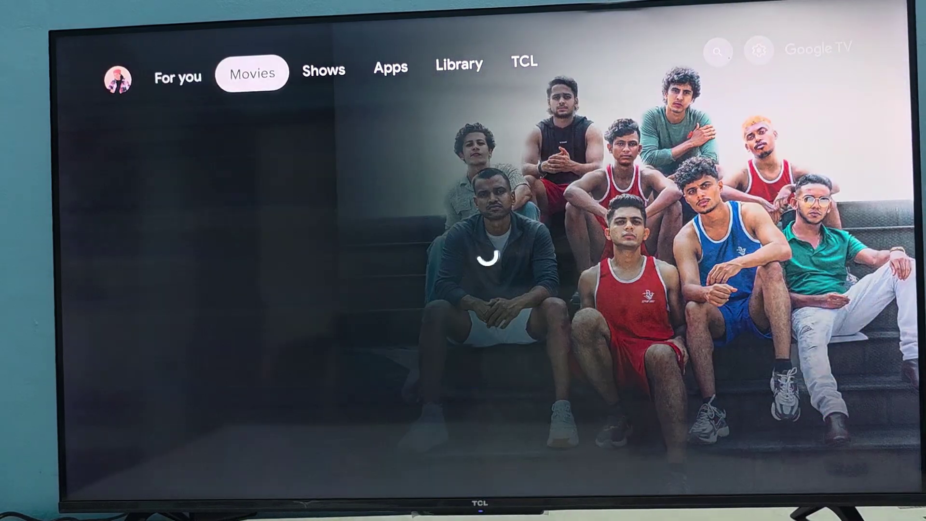
pyautogui.press('Right')
pyautogui.press('Right')
pyautogui.press('Right')
pyautogui.press('Right')
pyautogui.press('Right')
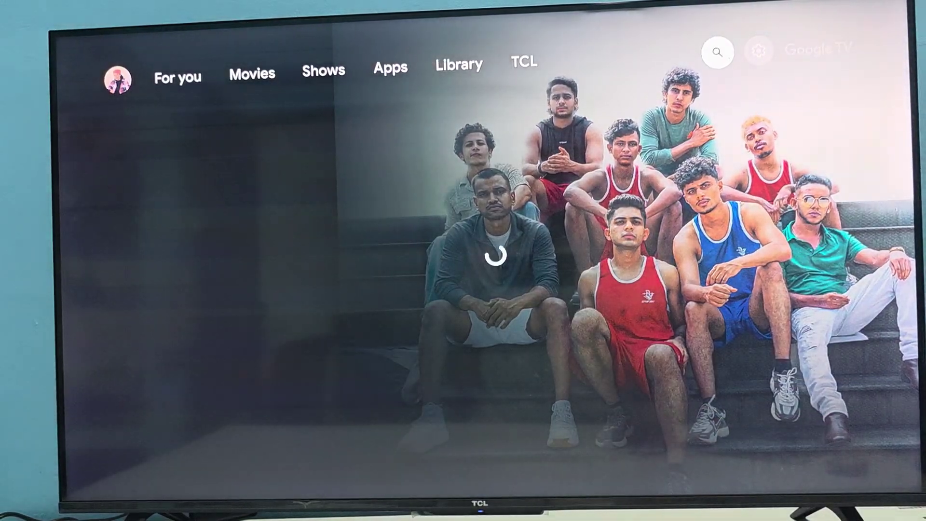
pyautogui.press('Right')
pyautogui.press('Return')
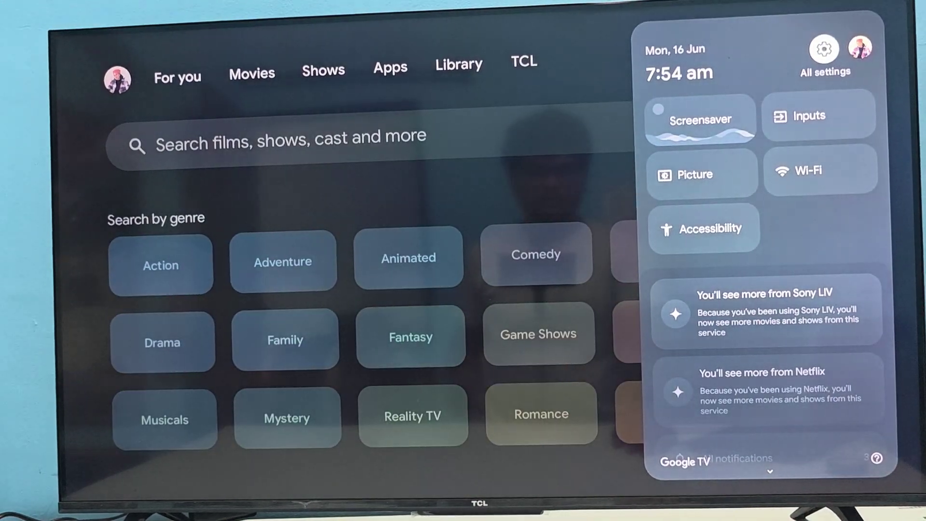
# Step: Go to All settings and move down the General list to focus System
pyautogui.press('Escape')
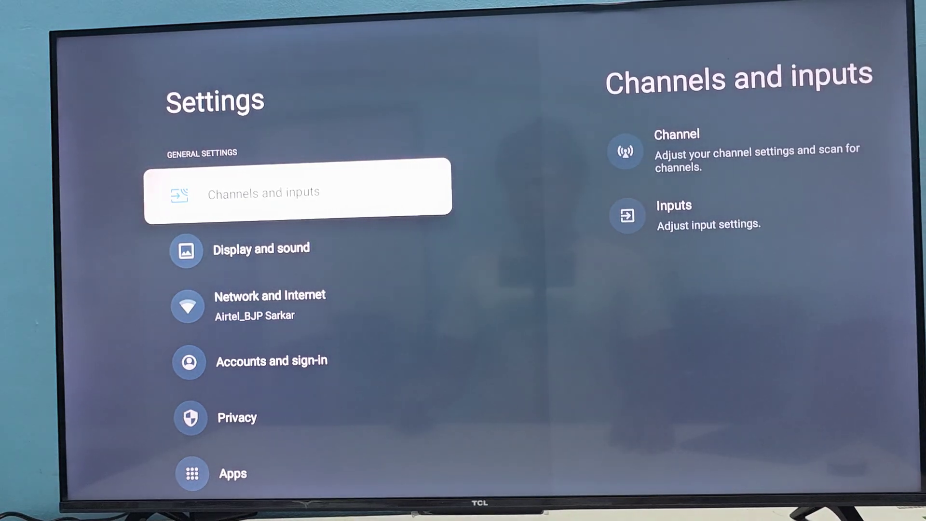
pyautogui.press('Down')
pyautogui.press('Down')
pyautogui.press('Down')
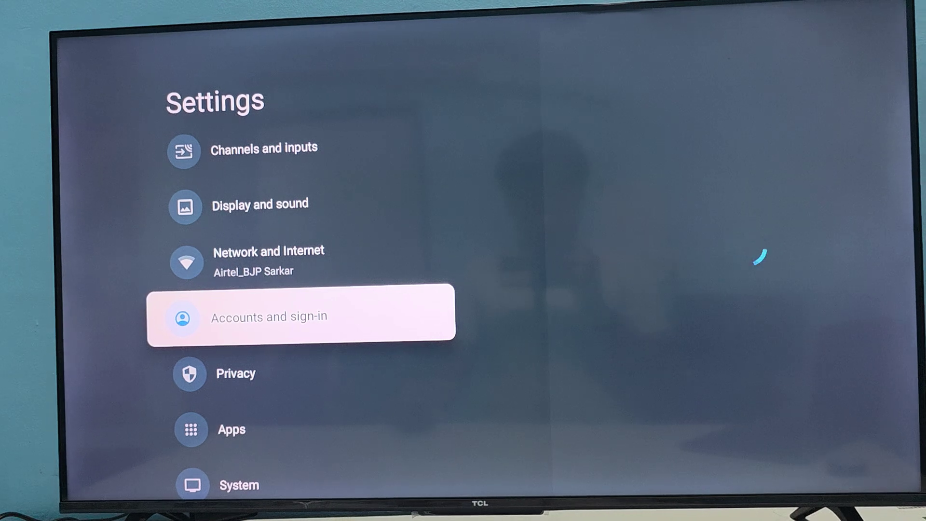
pyautogui.press('Down')
pyautogui.press('Down')
pyautogui.press('Down')
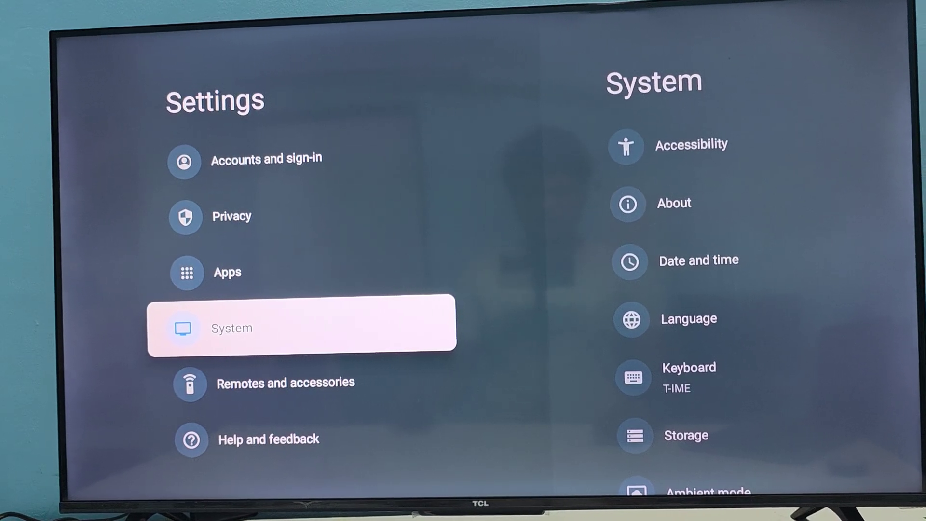
# Step: Enter System, preview and exit Accessibility, then move down to Language
pyautogui.press('Return')
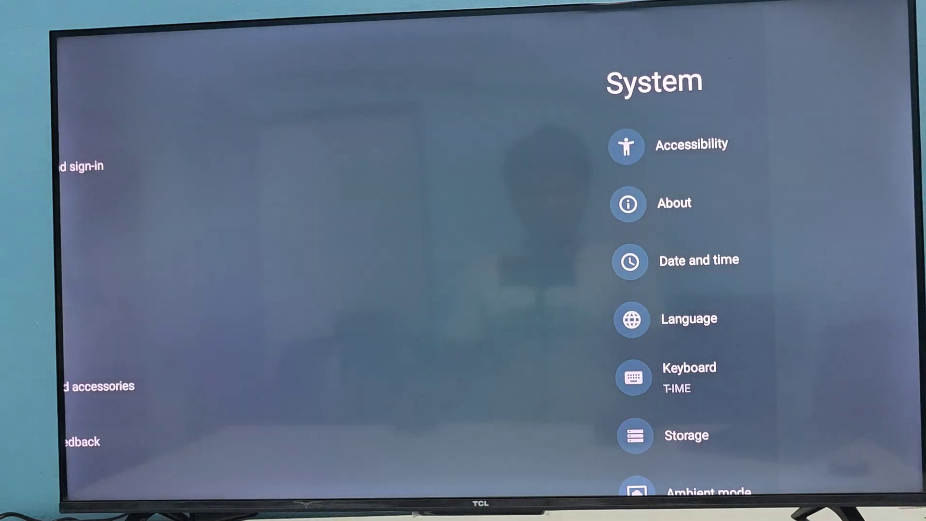
pyautogui.press('Return')
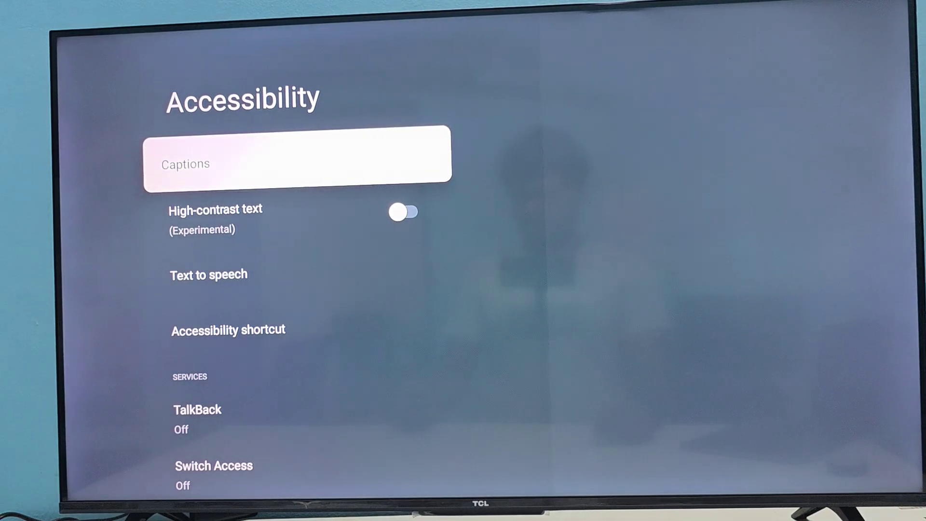
pyautogui.press('Escape')
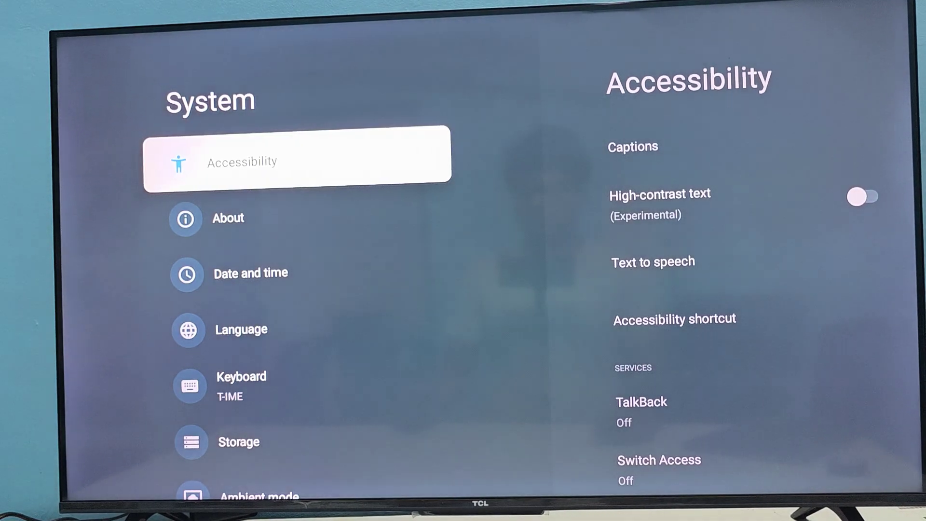
pyautogui.press('Down')
pyautogui.press('Down')
pyautogui.press('Down')
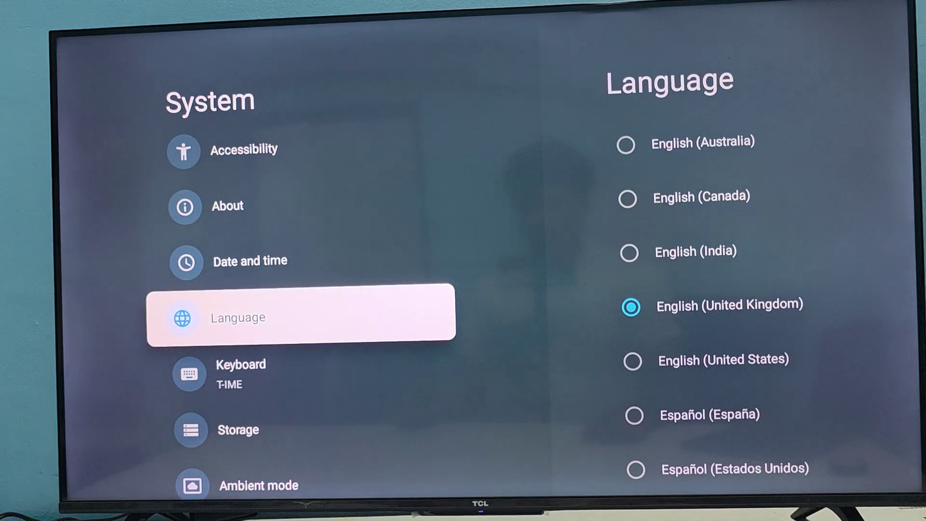
# Step: Move down the System list past Lock, Sports mode and Game mode to Advanced settings
pyautogui.press('Down')
pyautogui.press('Down')
pyautogui.press('Down')
pyautogui.press('Down')
pyautogui.press('Down')
pyautogui.press('Down')
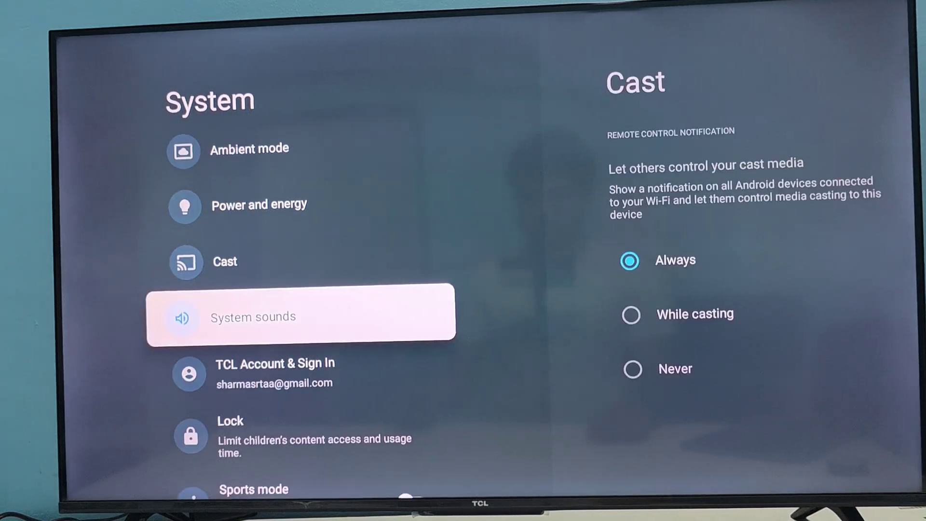
pyautogui.press('Down')
pyautogui.press('Down')
pyautogui.press('Down')
pyautogui.press('Down')
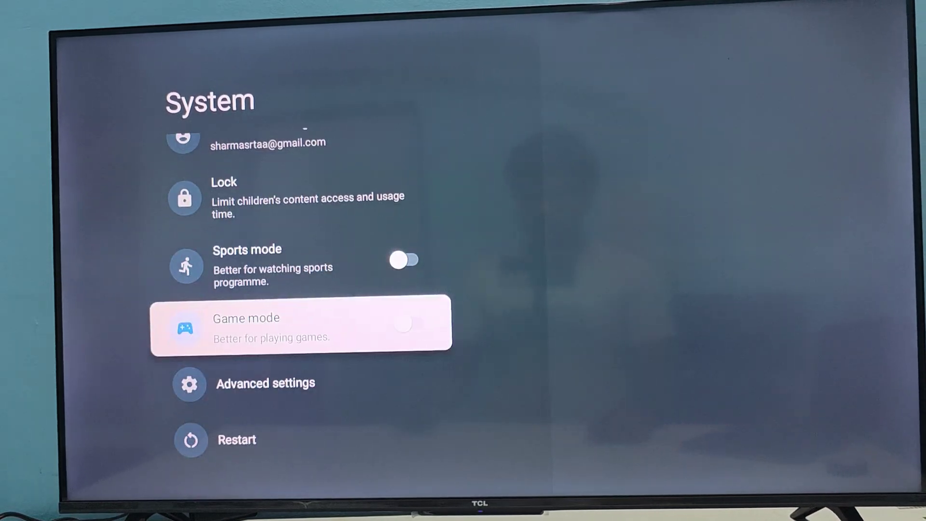
pyautogui.press('Down')
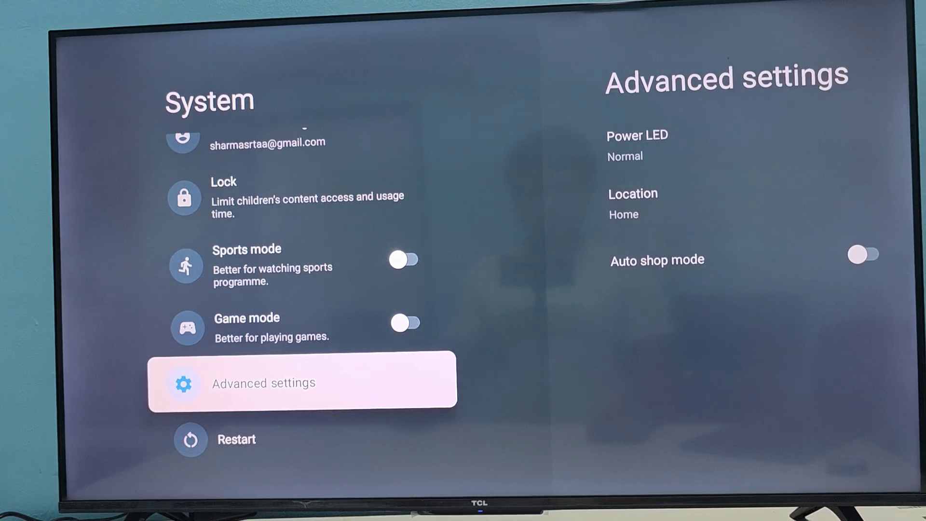
pyautogui.press('Return')
pyautogui.press('Down')
pyautogui.press('Return')
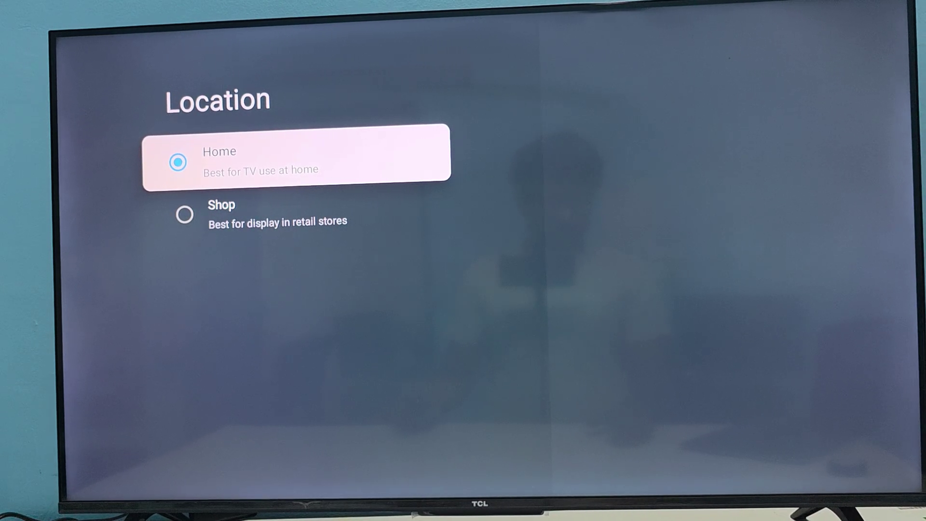
pyautogui.press('Return')
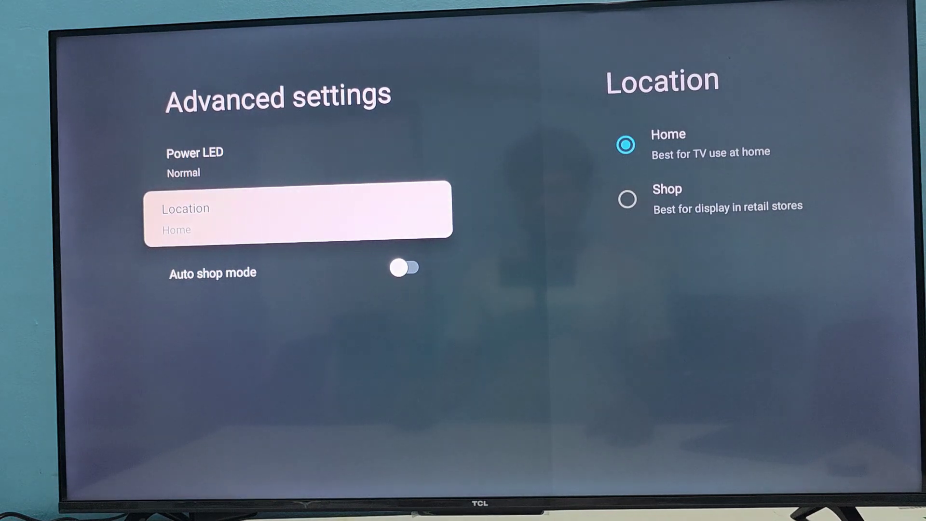
pyautogui.press('Escape')
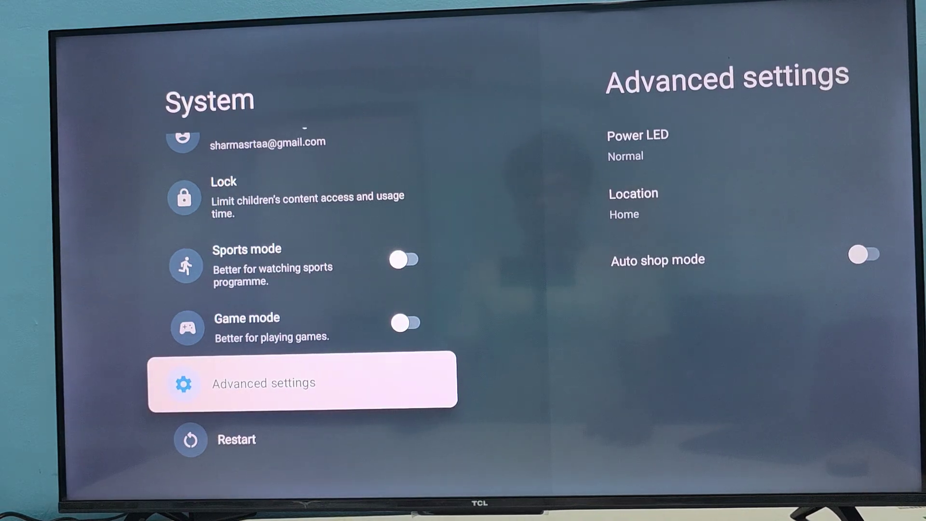